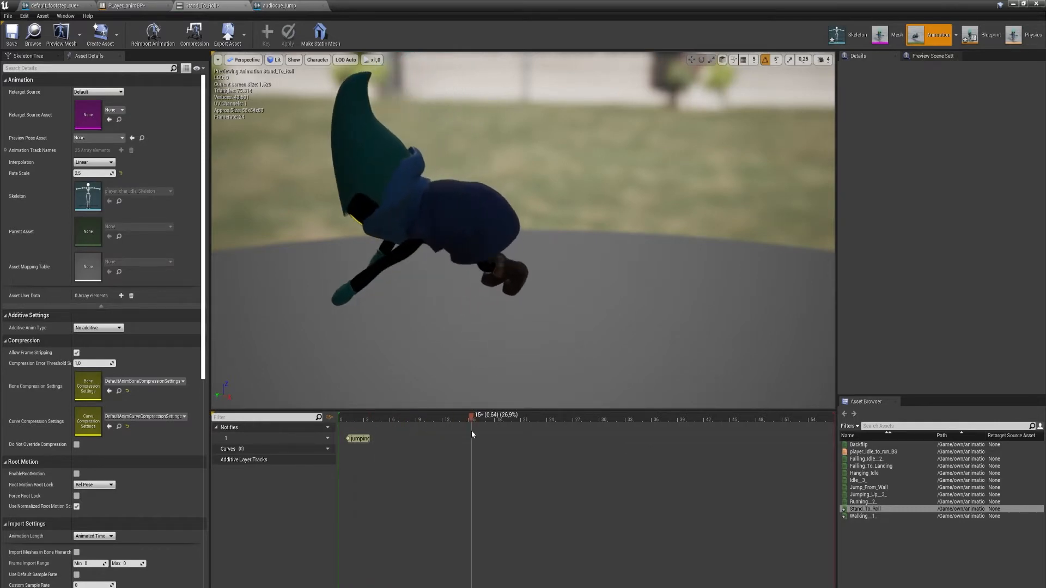
Move the jumping notify to about frame 15 on the Stand_To_Roll animation timeline.
drag(368, 439, 477, 440)
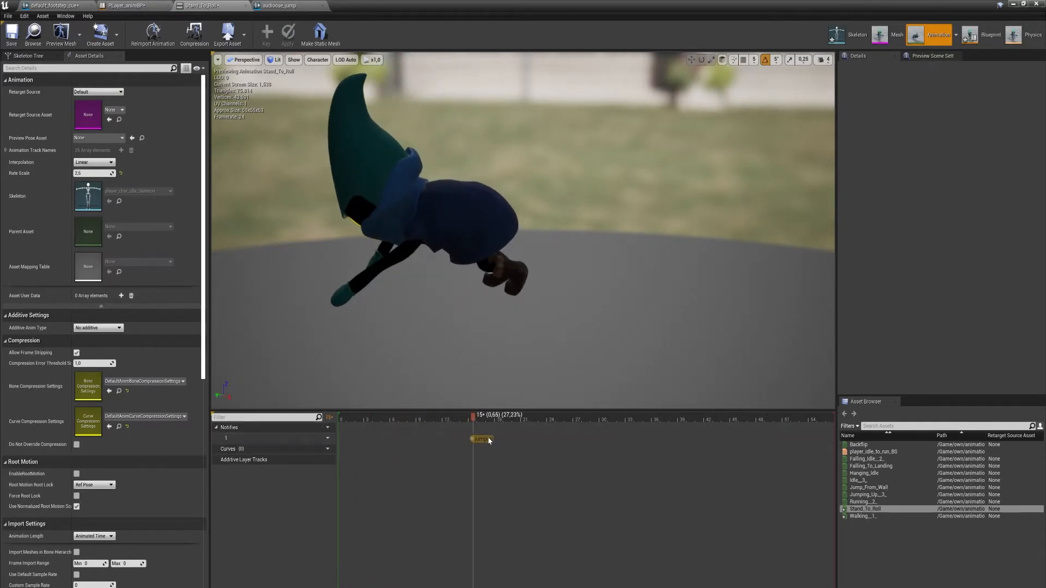
click(491, 440)
drag(477, 417, 836, 441)
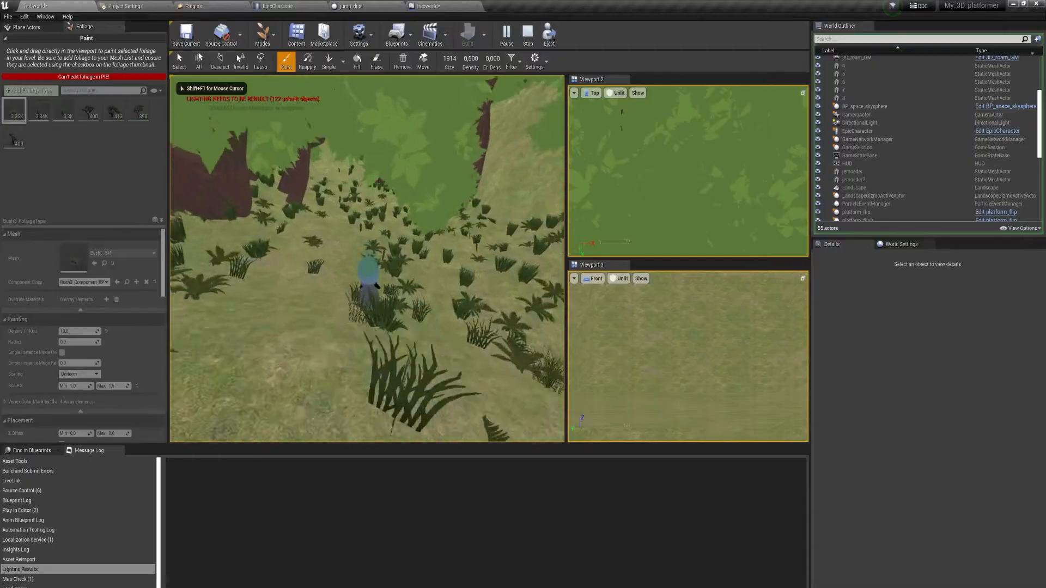
Playtest the forest level by running the character through the painted foliage, then end the session.
key(w)
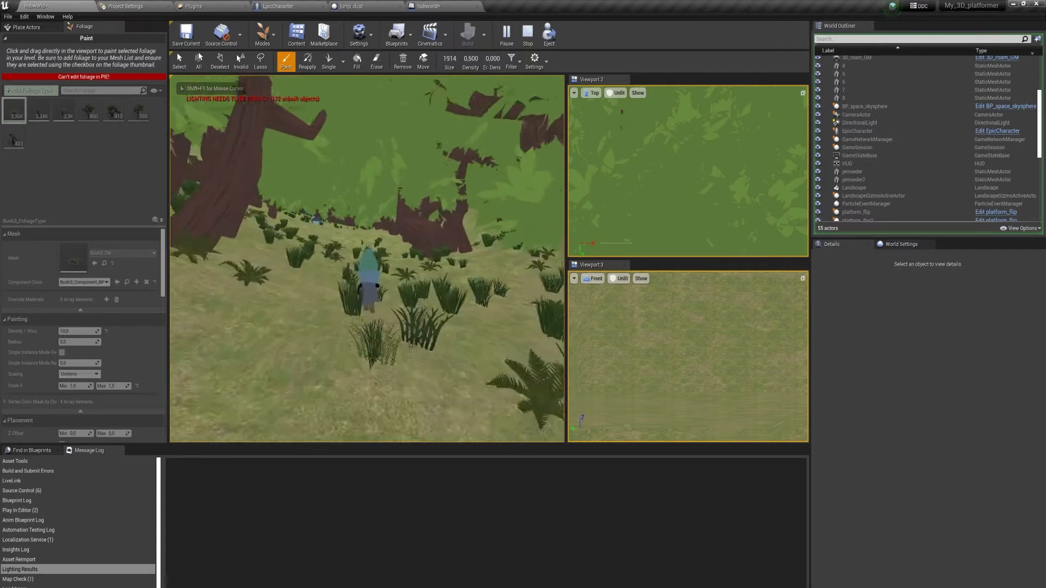
key(w)
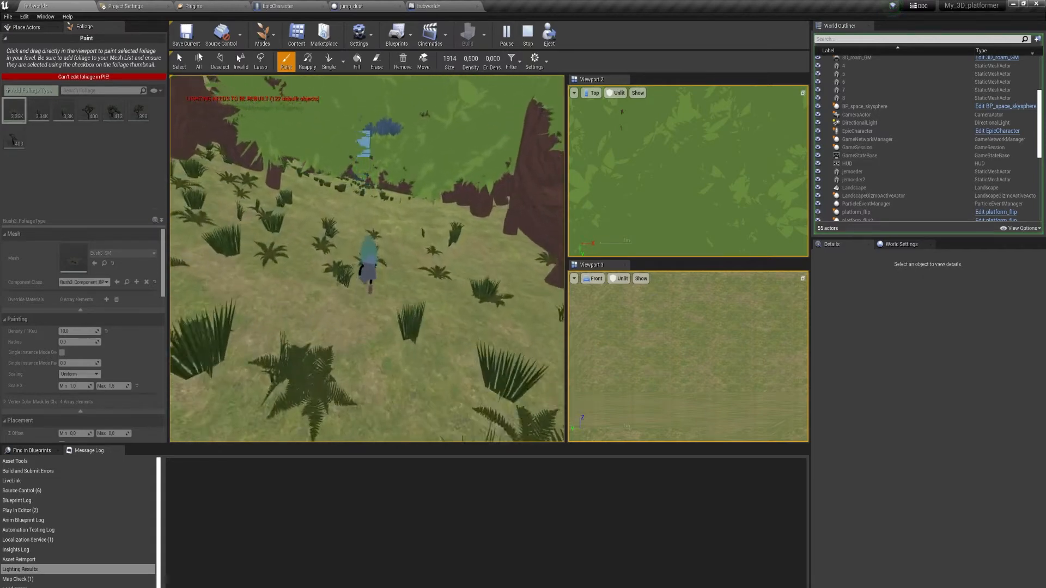
key(w)
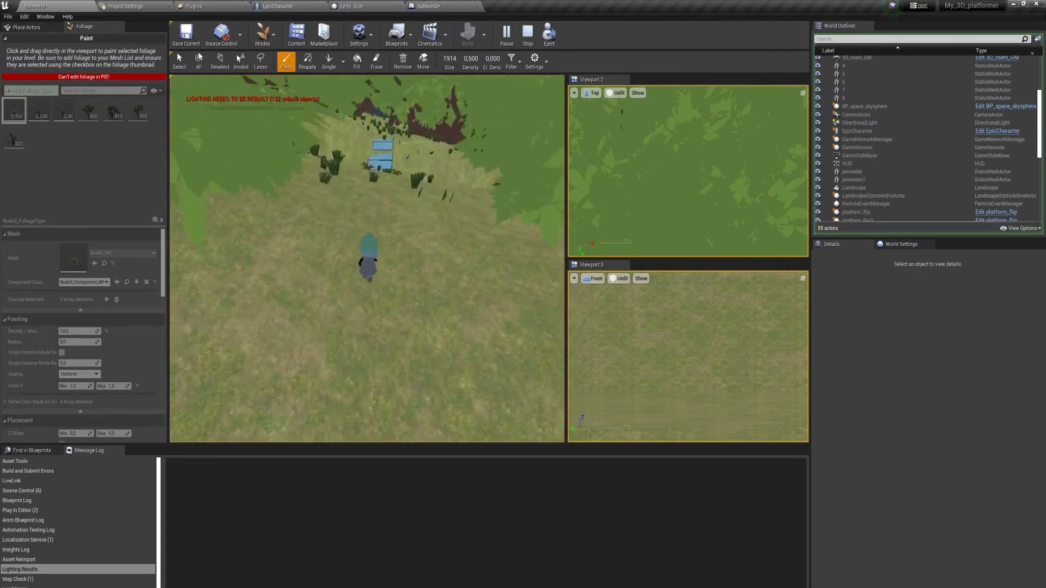
key(w)
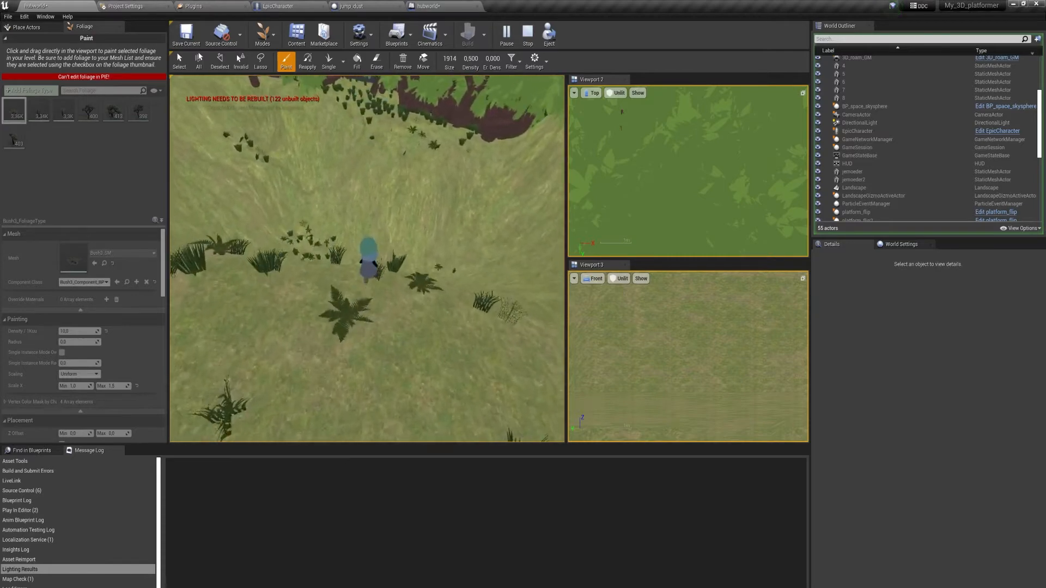
key(w)
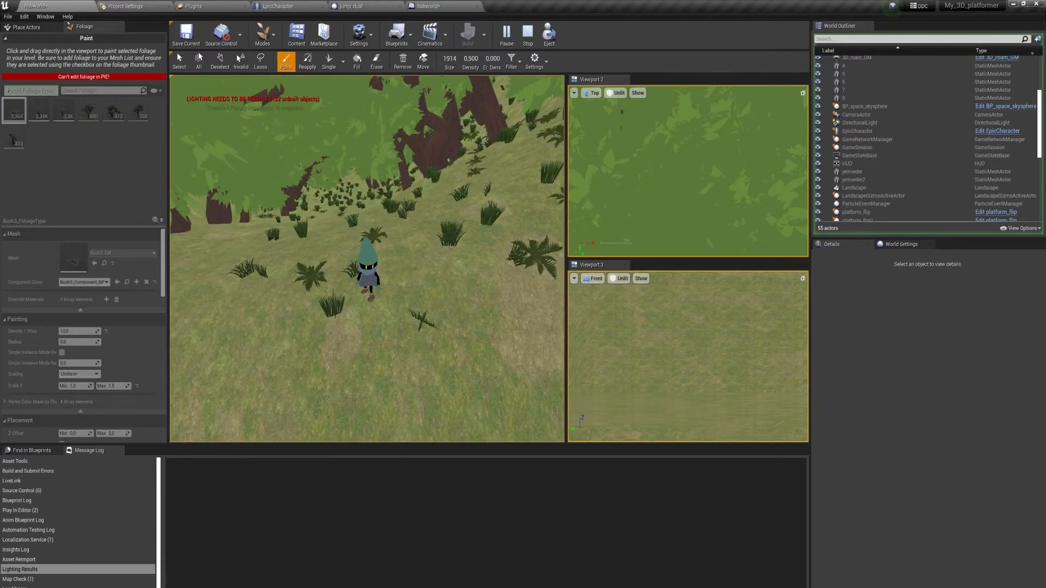
key(w)
key(Escape)
right_drag(366, 259, 335, 260)
key(s)
key(s)
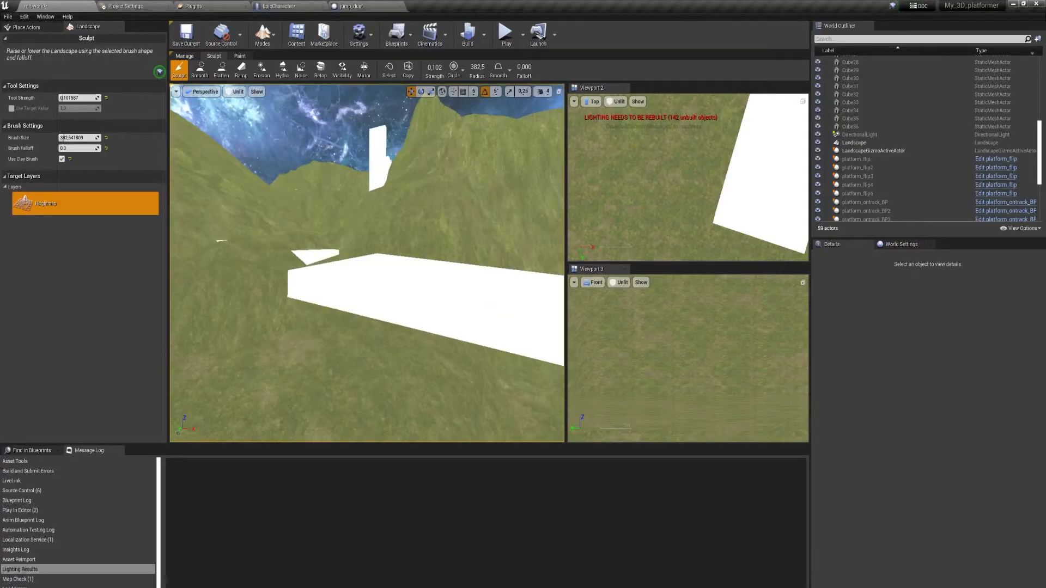
Sculpt the landscape and even out the shaped terrain with the Smooth tool.
mouse_move(348, 164)
right_down()
mouse_move(348, 194)
mouse_move(404, 227)
right_up()
drag(403, 227, 397, 201)
mouse_move(397, 201)
right_down()
mouse_move(431, 224)
mouse_move(360, 218)
right_up()
click(199, 70)
drag(381, 167, 285, 218)
right_drag(285, 218, 332, 234)
Build up further terrain with the Sculpt tool, smoothing the rough slopes between strokes.
click(178, 69)
mouse_move(420, 307)
right_down()
mouse_move(289, 252)
mouse_move(414, 218)
right_up()
click(199, 69)
mouse_move(376, 133)
right_down()
mouse_move(349, 218)
mouse_move(373, 262)
right_up()
mouse_move(467, 377)
right_down()
mouse_move(430, 294)
mouse_move(490, 234)
mouse_move(425, 264)
mouse_move(381, 305)
right_up()
click(179, 70)
mouse_move(382, 234)
right_down()
mouse_move(347, 256)
mouse_move(376, 218)
mouse_move(270, 271)
mouse_move(294, 256)
right_up()
Switch the perspective view to Unlit and smooth the landscape around the platforms.
click(200, 70)
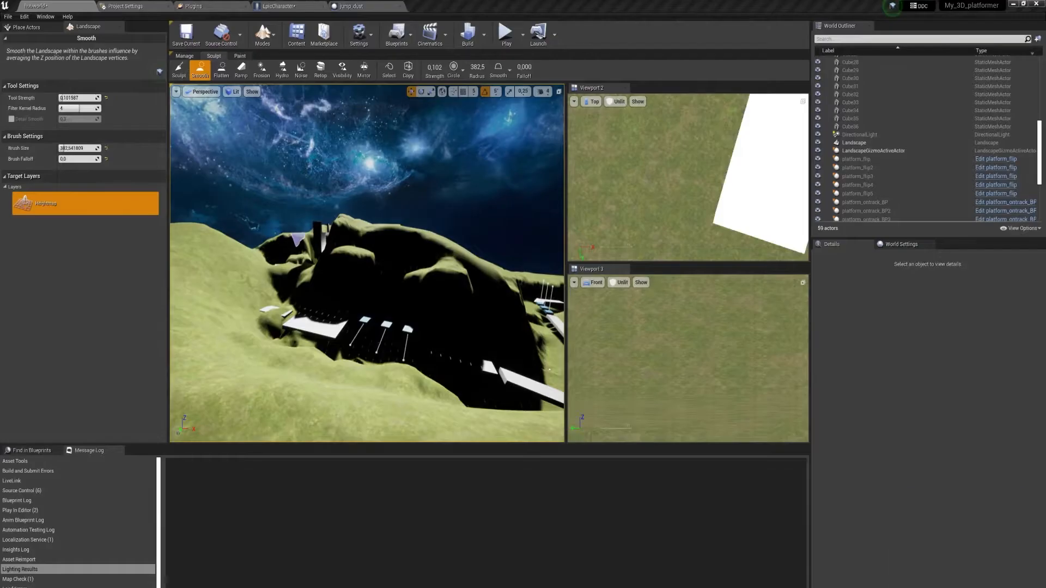
click(233, 92)
click(243, 119)
mouse_move(327, 234)
right_down()
mouse_move(353, 224)
mouse_move(374, 305)
mouse_move(332, 327)
mouse_move(370, 294)
mouse_move(292, 280)
right_up()
right_drag(370, 294, 431, 296)
mouse_move(484, 341)
right_down()
mouse_move(439, 276)
mouse_move(252, 381)
mouse_move(450, 362)
mouse_move(422, 376)
mouse_move(412, 420)
right_up()
Sculpt the terrain beside the white platforms with the clay brush.
click(179, 70)
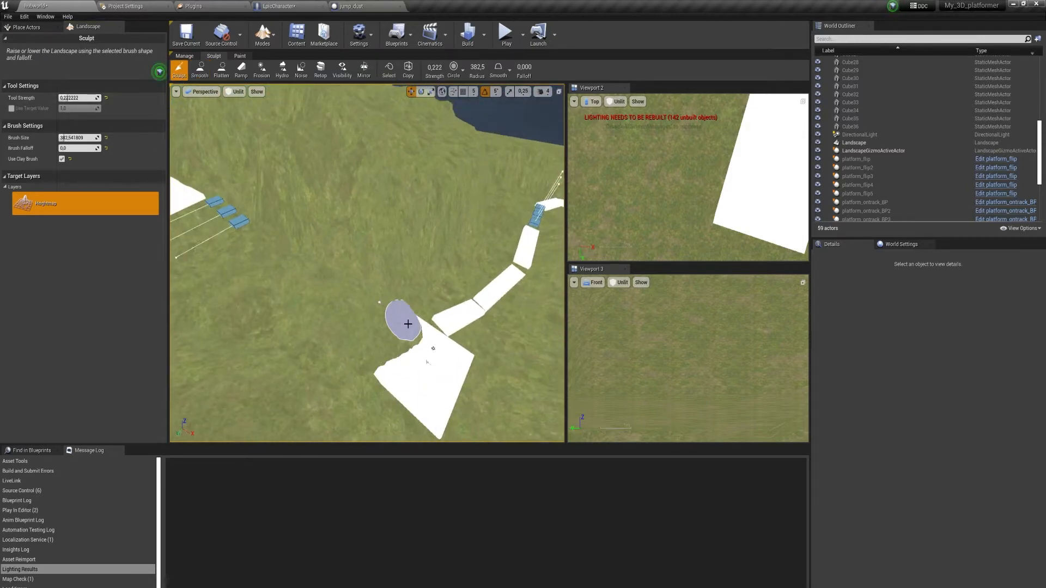
right_drag(208, 289, 302, 272)
right_drag(294, 350, 348, 316)
mouse_move(349, 316)
mouse_down()
mouse_move(364, 267)
mouse_move(463, 191)
mouse_up()
Continue raising the landscape around the platform course with repeated Sculpt strokes.
click(200, 70)
click(179, 70)
drag(348, 272, 381, 305)
mouse_move(381, 305)
right_down()
mouse_move(326, 327)
mouse_move(345, 326)
right_up()
drag(345, 327, 392, 388)
mouse_move(257, 364)
right_down()
mouse_move(296, 361)
mouse_move(257, 282)
mouse_move(367, 273)
right_up()
drag(366, 273, 305, 294)
mouse_move(305, 295)
right_down()
mouse_move(479, 273)
mouse_move(415, 296)
mouse_move(367, 291)
mouse_move(413, 291)
right_up()
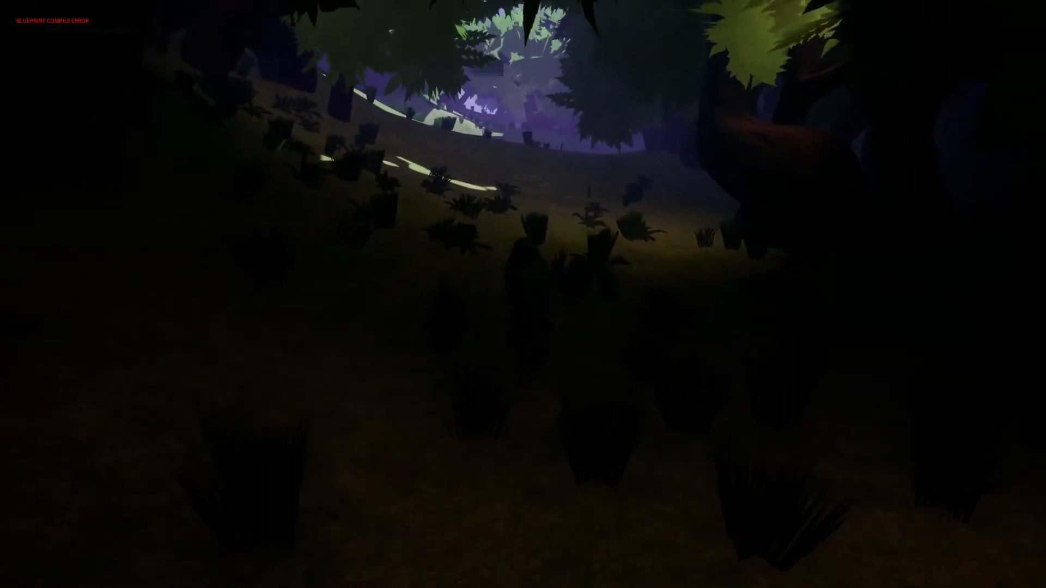
key(w)
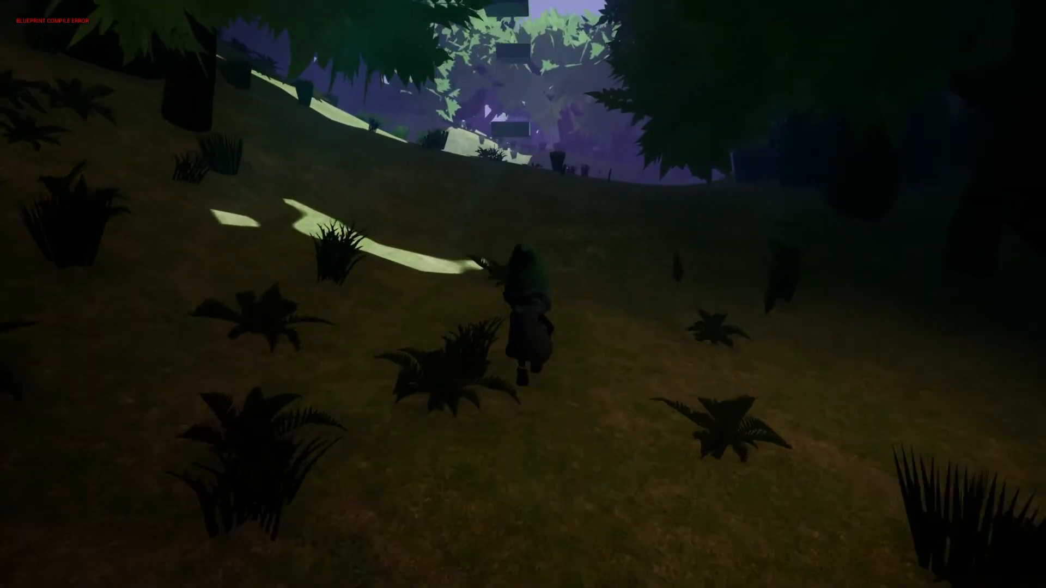
key(w)
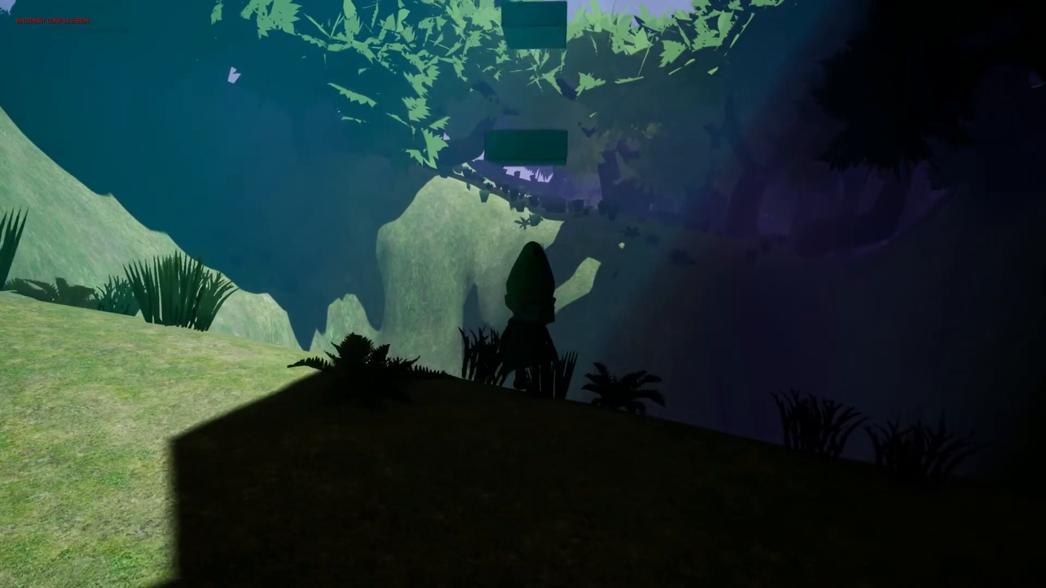
key(w)
key(space)
key(space)
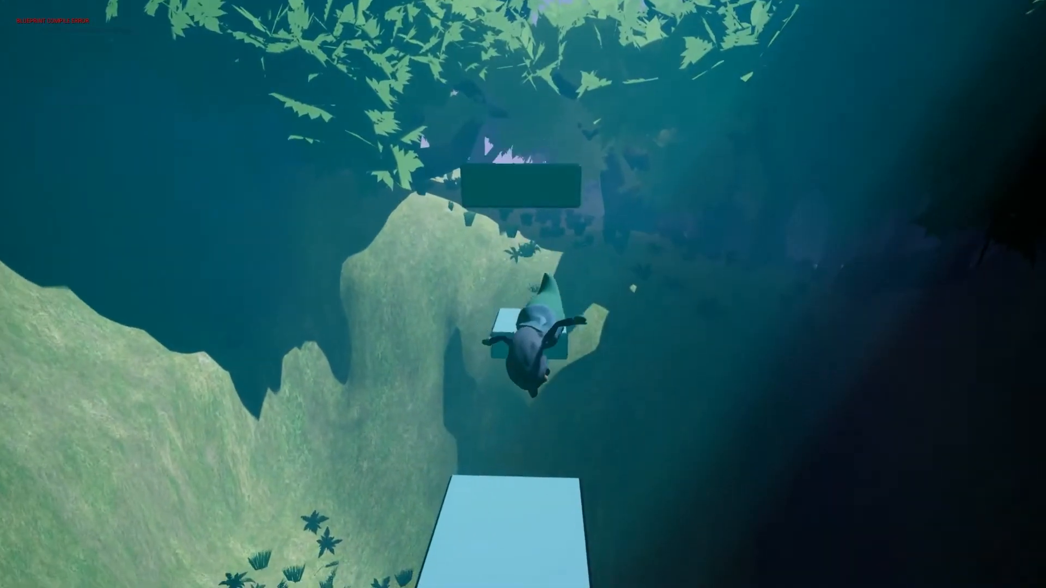
key(w)
key(space)
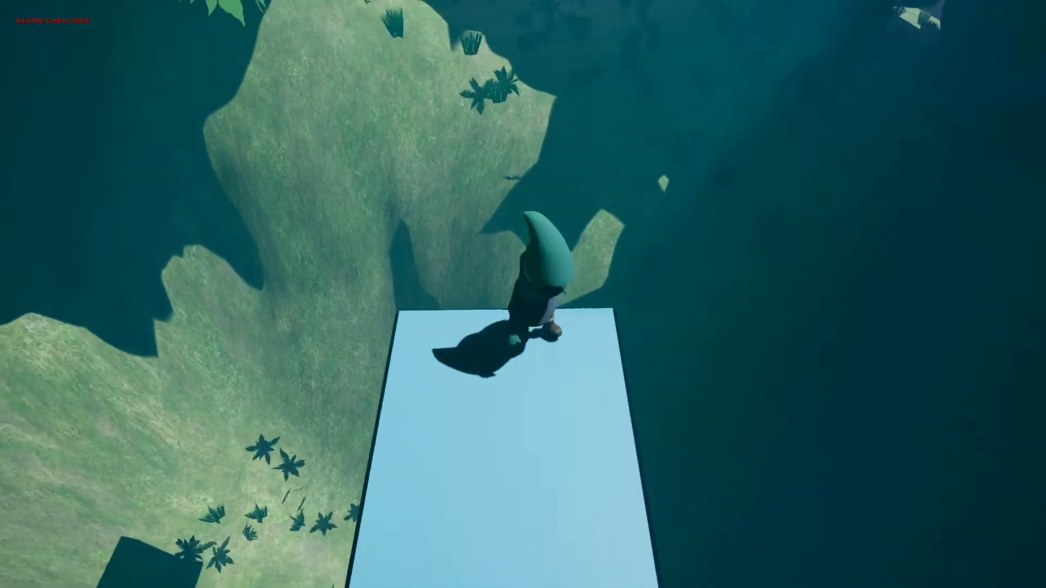
key(space)
key(w)
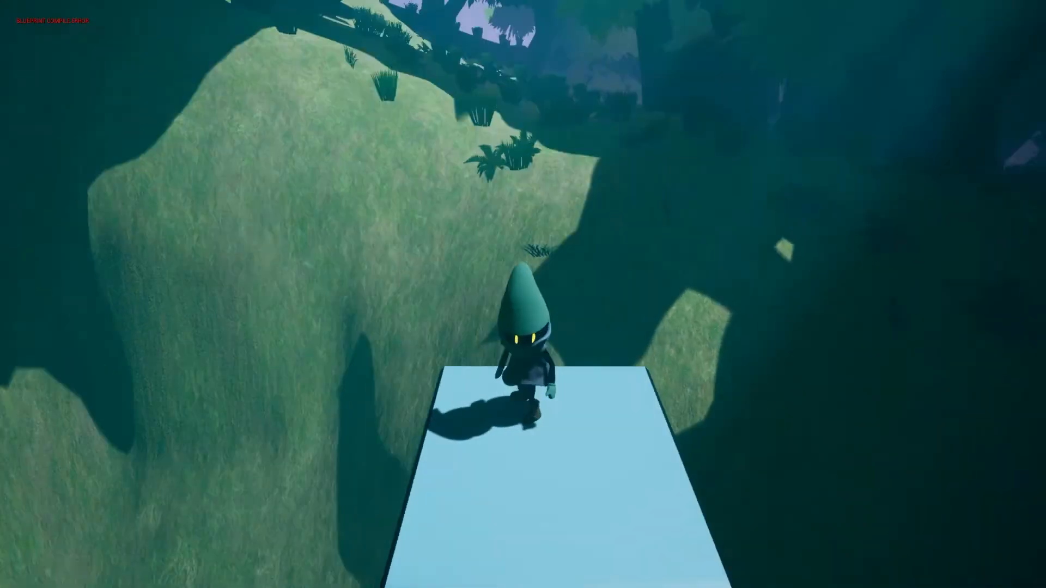
key(space)
key(w)
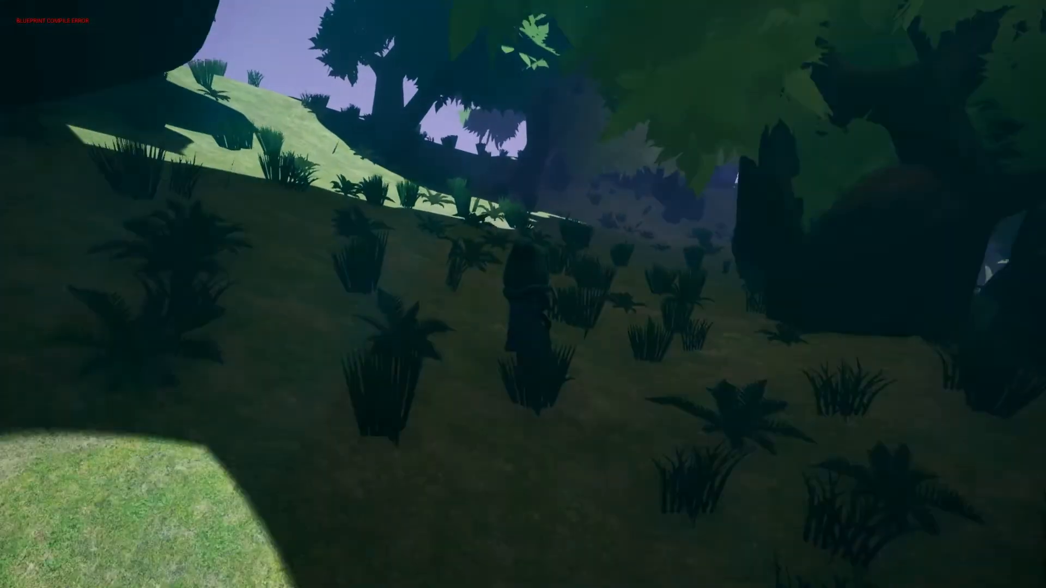
key(w)
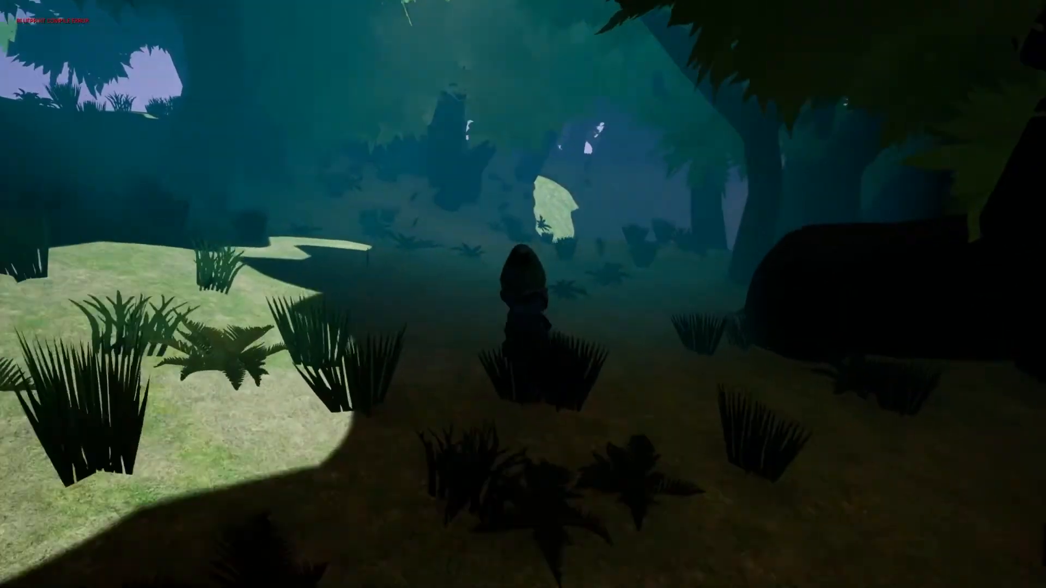
key(w)
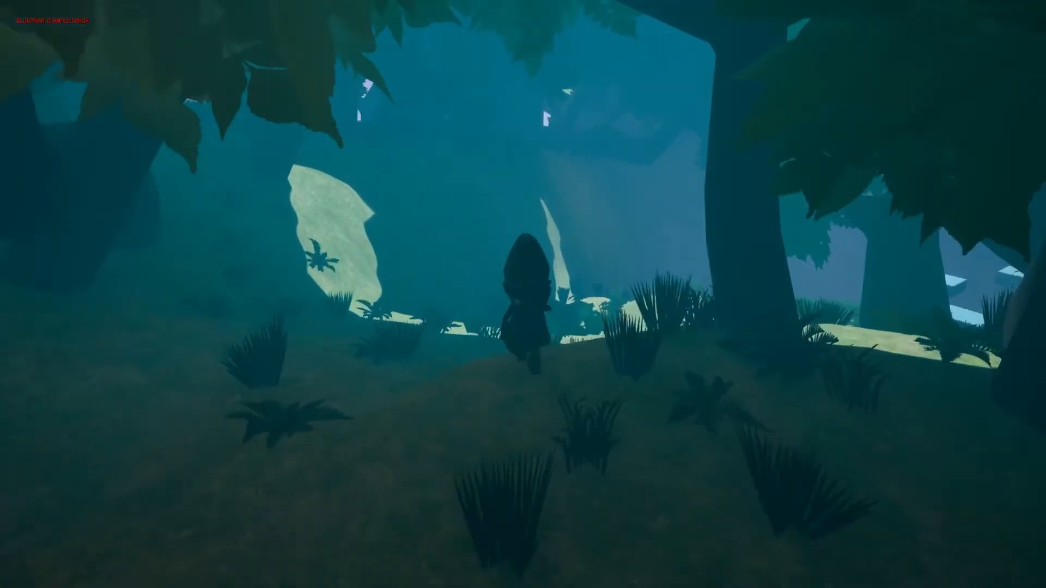
key(w)
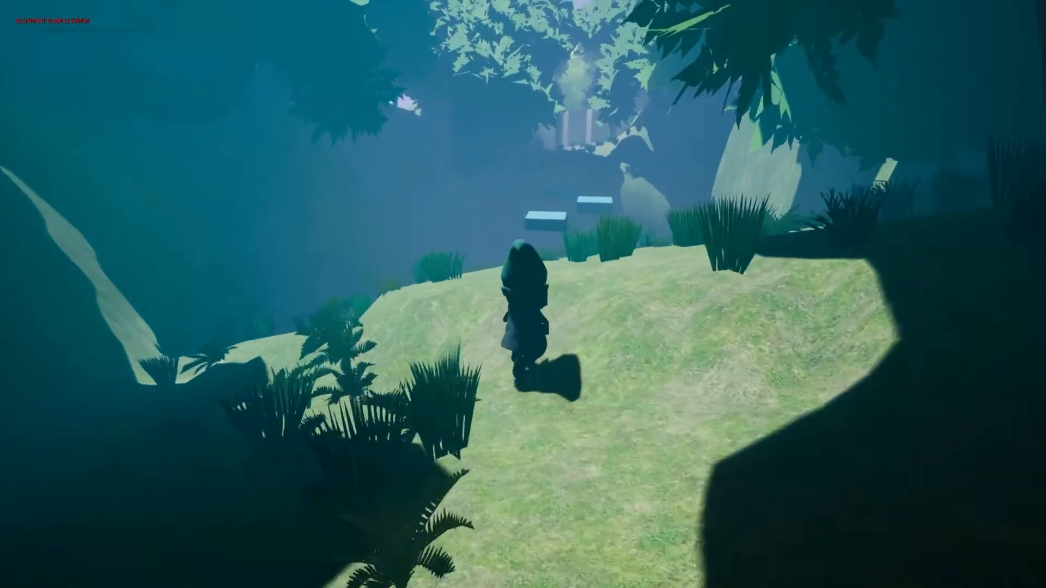
key(w)
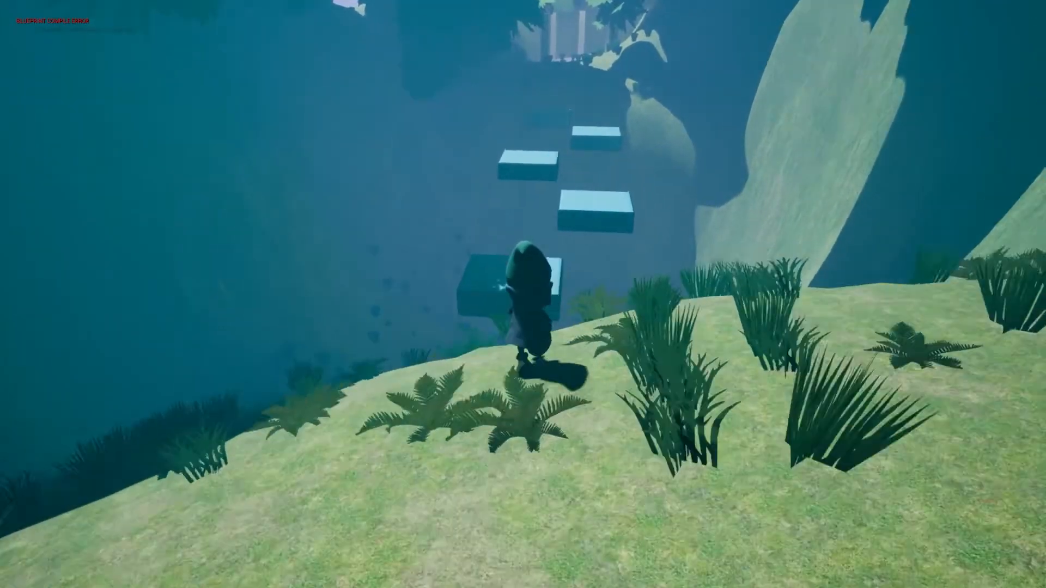
key(w)
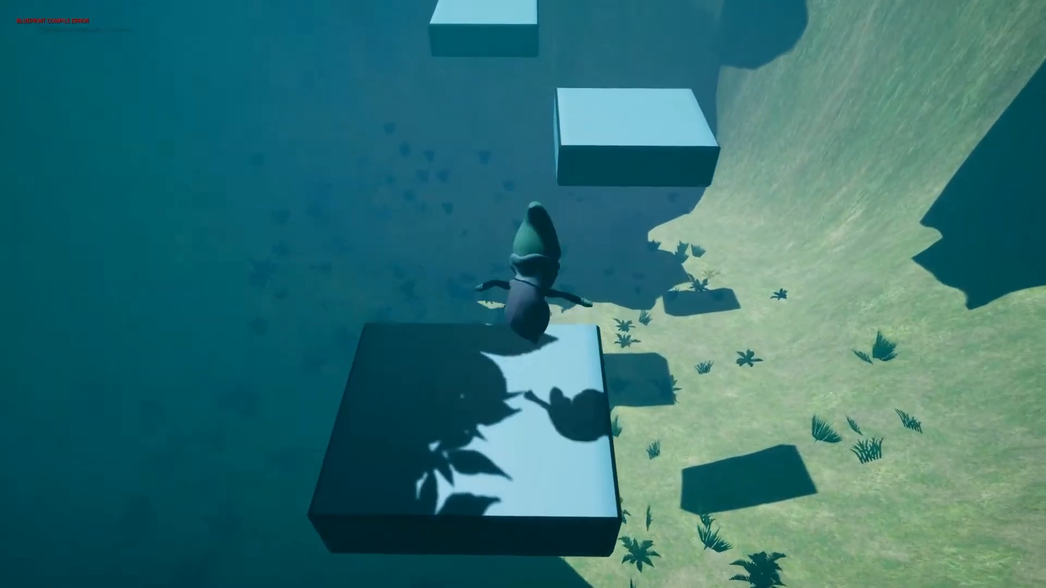
key(space)
key(space)
key(w)
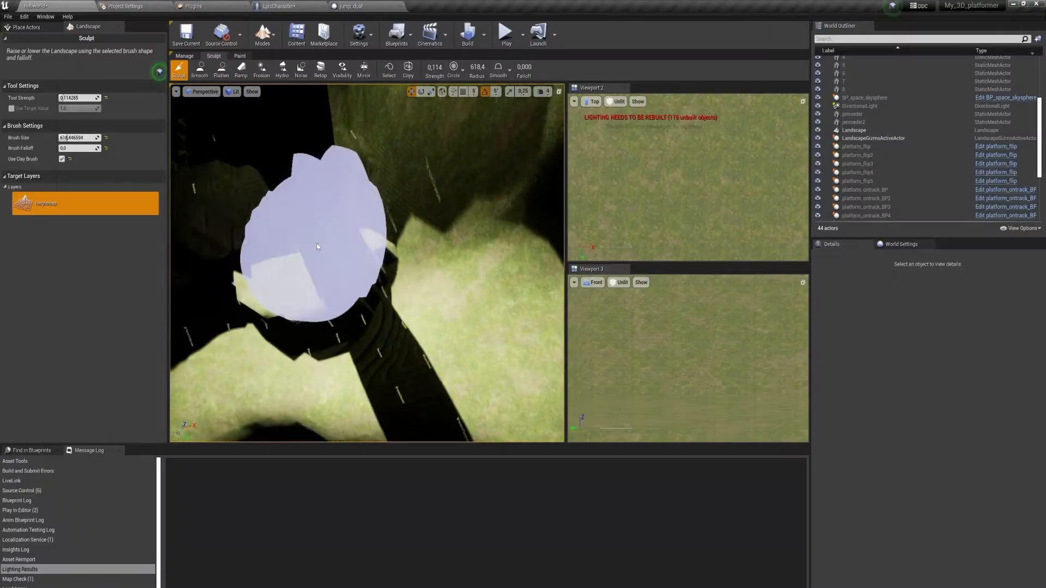
Refine the terrain with landscape strokes, using the Flatten and Smooth tools.
mouse_move(318, 246)
right_down()
mouse_move(315, 273)
mouse_move(376, 386)
mouse_move(385, 369)
right_up()
mouse_move(291, 154)
right_down()
mouse_move(301, 140)
mouse_move(343, 345)
mouse_move(411, 214)
mouse_move(354, 191)
right_up()
click(222, 69)
click(329, 124)
click(200, 69)
right_drag(442, 186, 436, 272)
Leave landscape editing, reposition the two wall blocks at the tunnel and scale the smaller one to 4.5575 in Z.
key(shift+1)
click(435, 281)
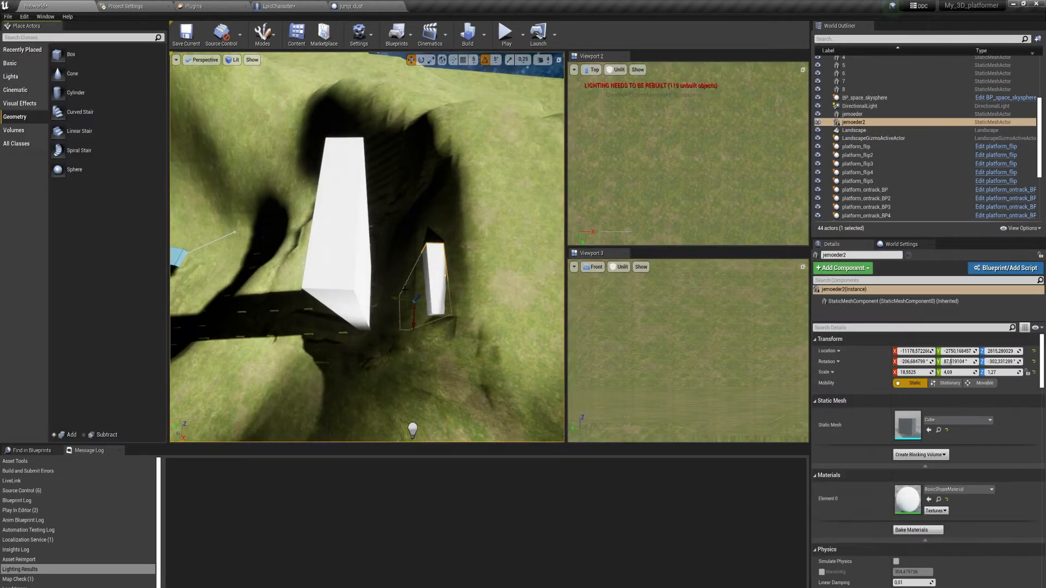
ctrl+click(349, 261)
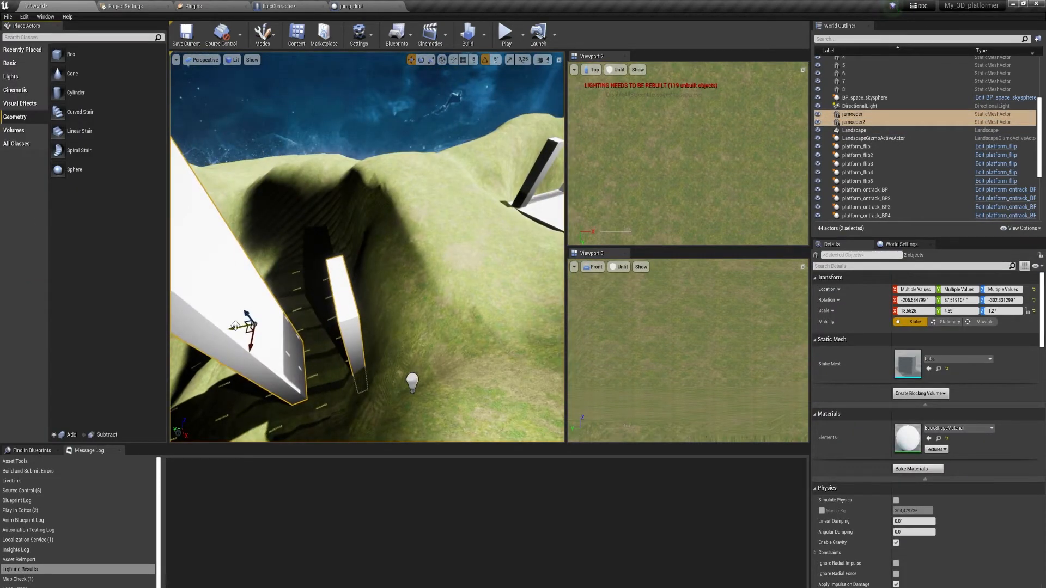
key(w)
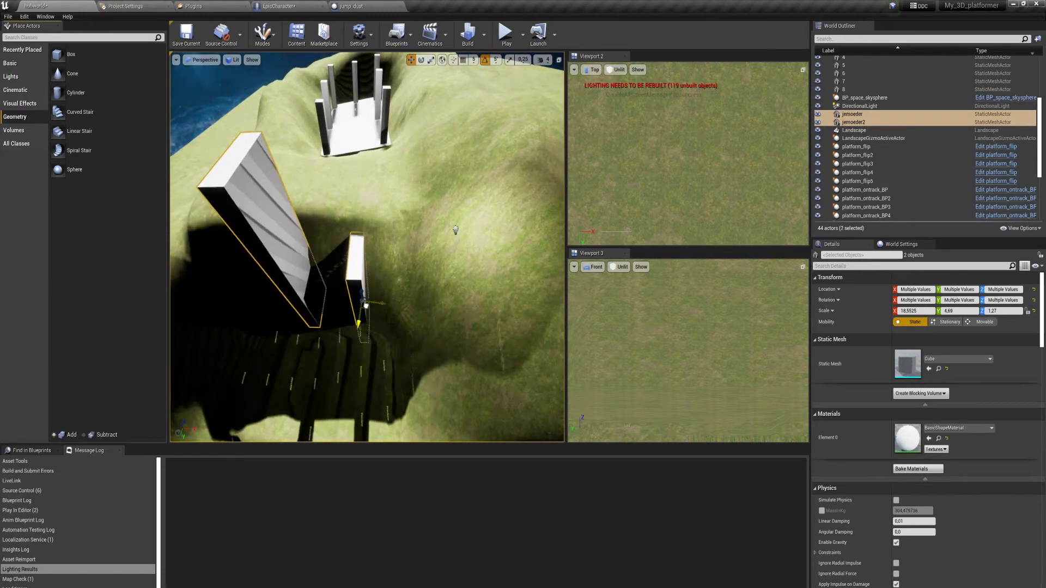
key(s)
click(361, 259)
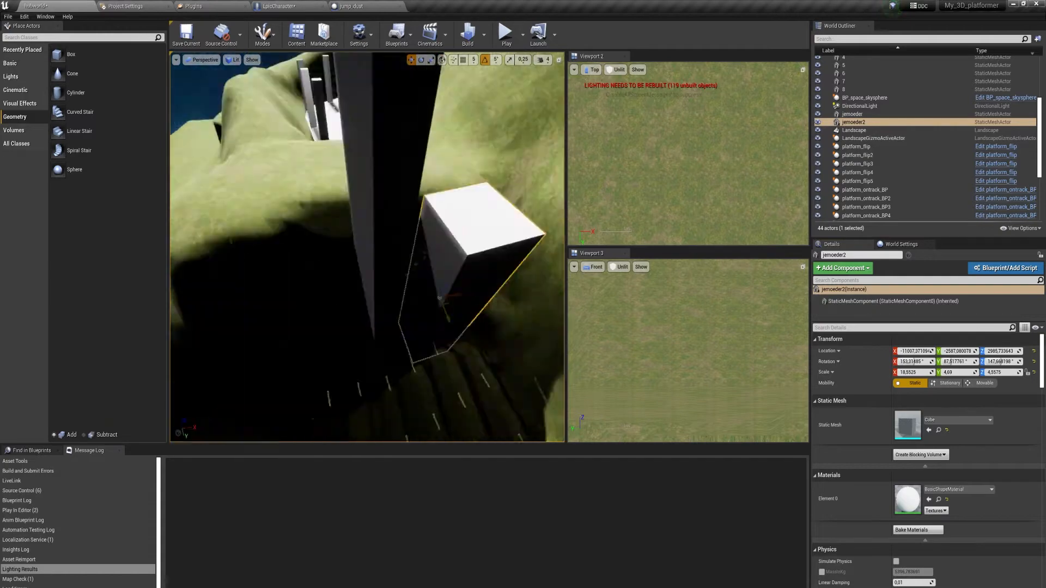
Playtest the platform jumps near the tunnel and stop the session.
click(505, 34)
key(w)
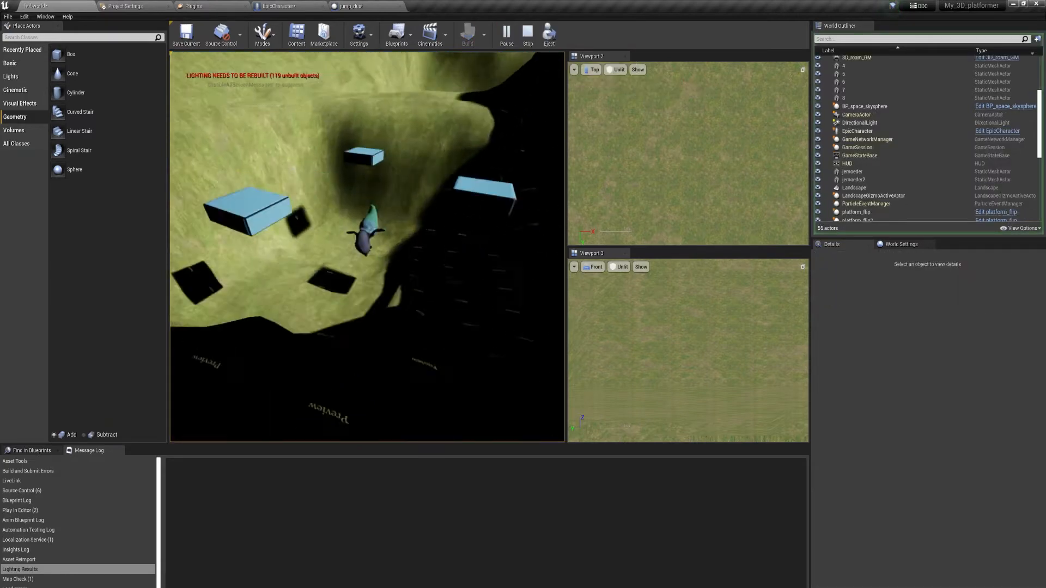
key(space)
key(w)
key(space)
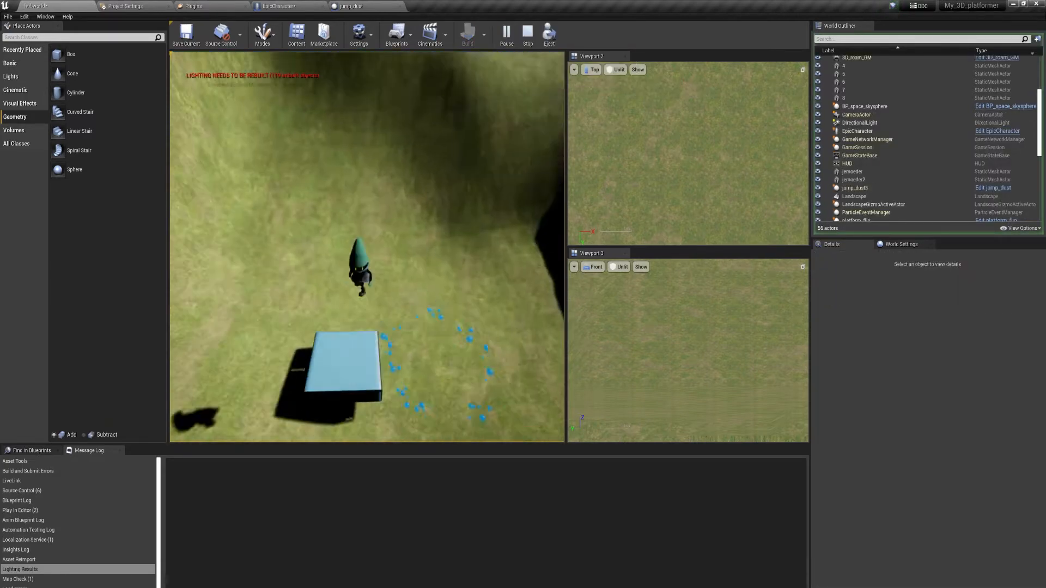
key(Escape)
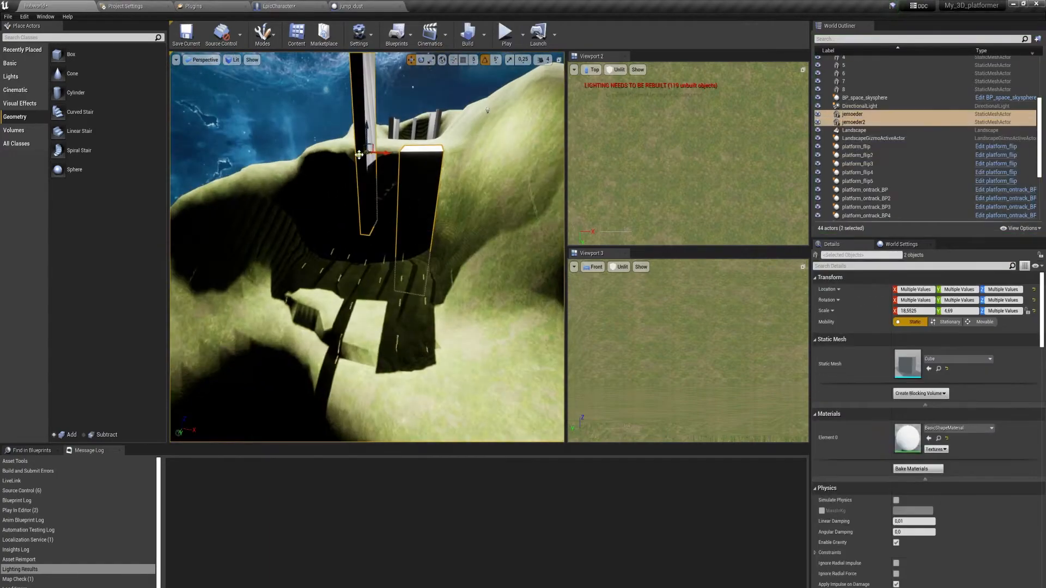
Shift the two selected wall blocks at the tunnel opening and return to Landscape mode.
right_drag(375, 269, 435, 269)
click(375, 269)
key(shift+2)
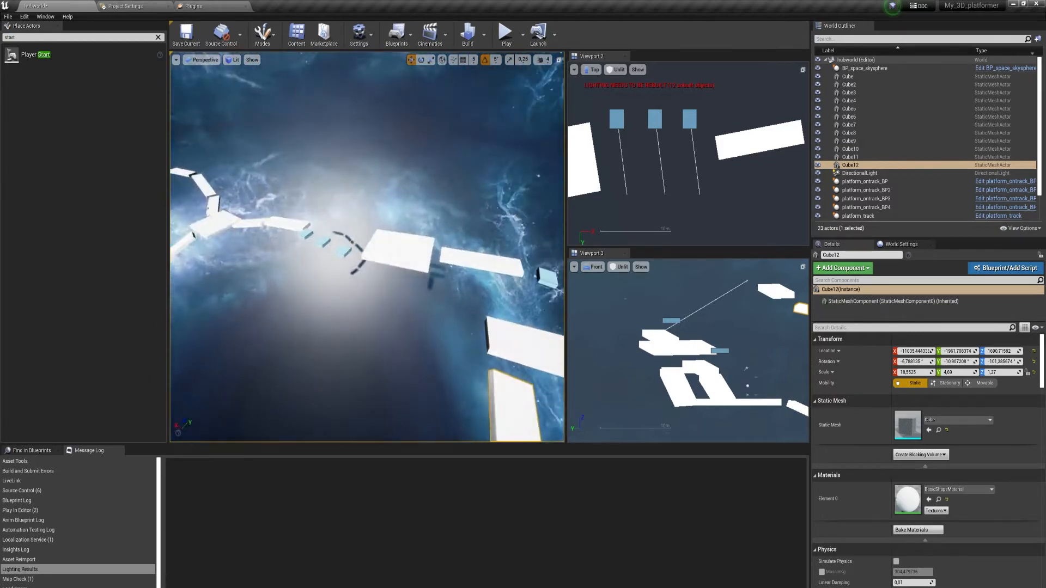
Duplicate the last platform block and stand the copy upright as a wall.
alt+drag(322, 334, 417, 359)
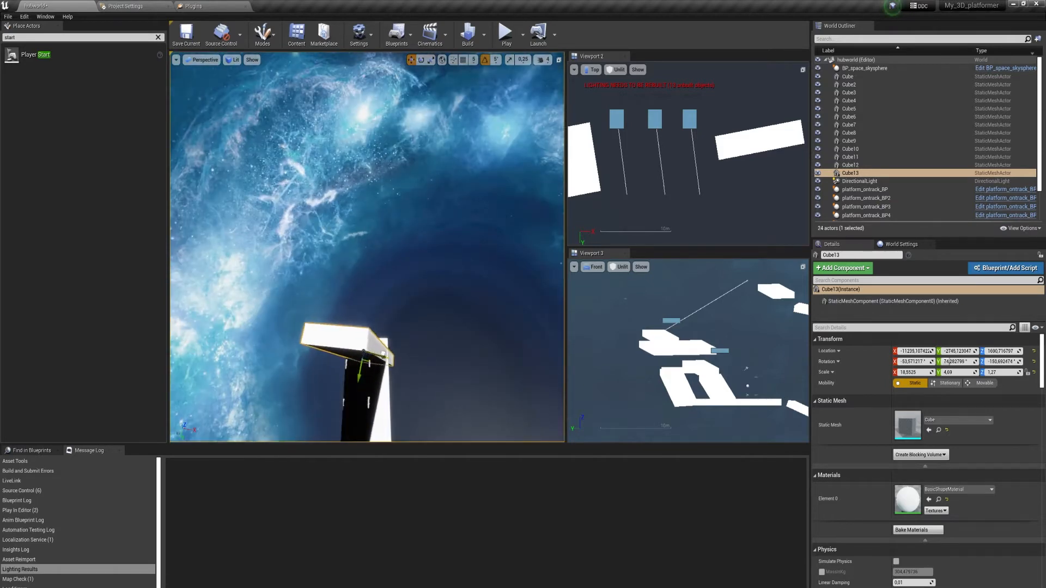
right_drag(360, 210, 445, 228)
drag(448, 267, 445, 268)
right_drag(440, 236, 420, 294)
alt+drag(419, 299, 409, 247)
right_drag(410, 247, 348, 305)
Duplicate the upright wall block and position the copy to form a facing wall.
click(308, 401)
alt+drag(309, 384, 312, 272)
drag(286, 281, 423, 306)
right_drag(423, 306, 436, 272)
drag(442, 243, 327, 248)
right_drag(327, 248, 400, 223)
drag(400, 223, 379, 298)
right_drag(380, 298, 349, 261)
Duplicate another block and rotate it into a ledge at the top of the upright walls.
click(349, 262)
click(427, 241)
drag(426, 231, 426, 224)
right_drag(426, 225, 483, 305)
key(e)
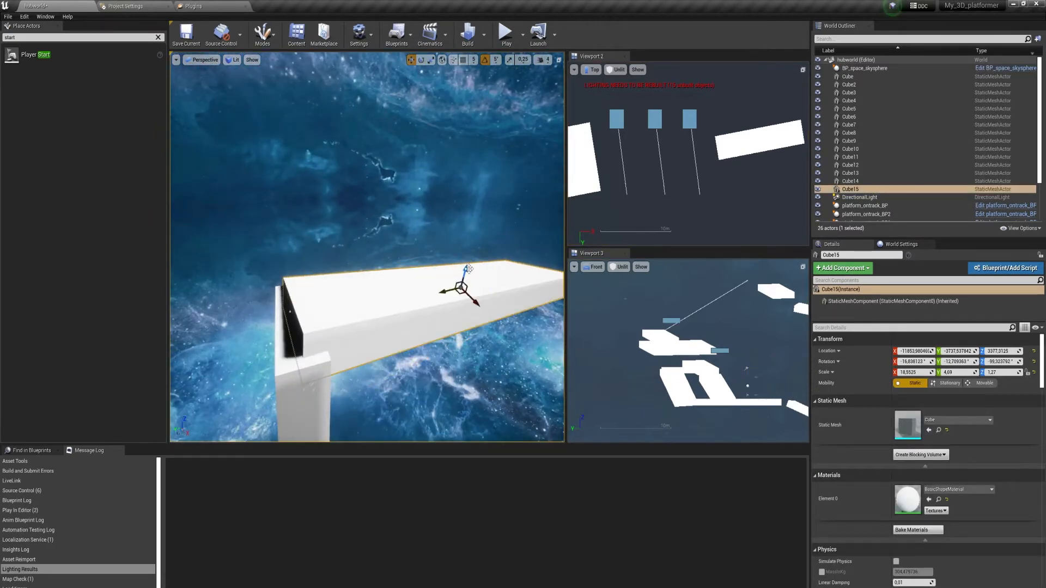
Playtest the platform course, running along the long white platform and jumping across to the next one.
click(505, 33)
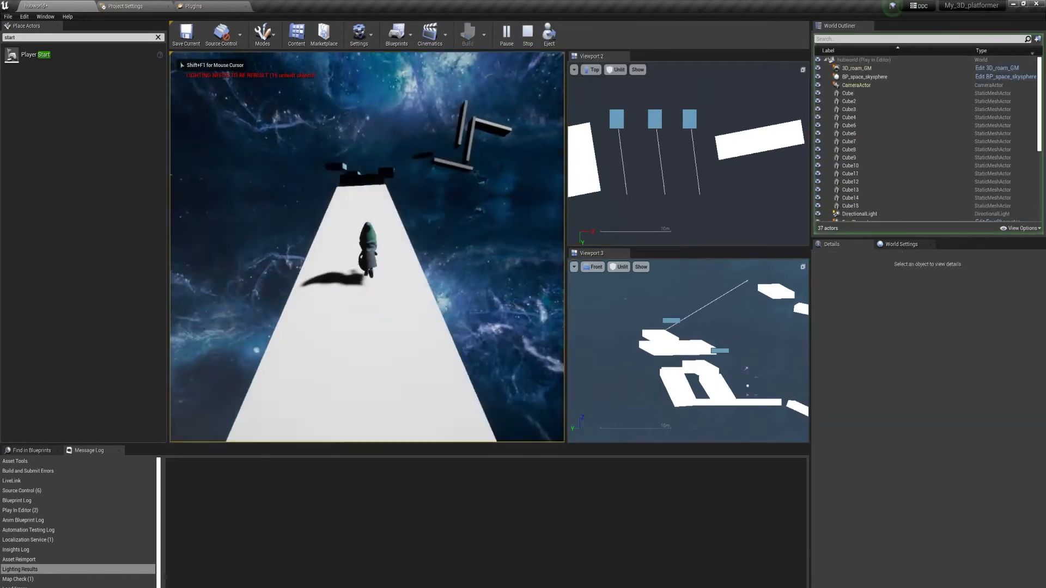
key(w)
key(space)
key(space)
key(space)
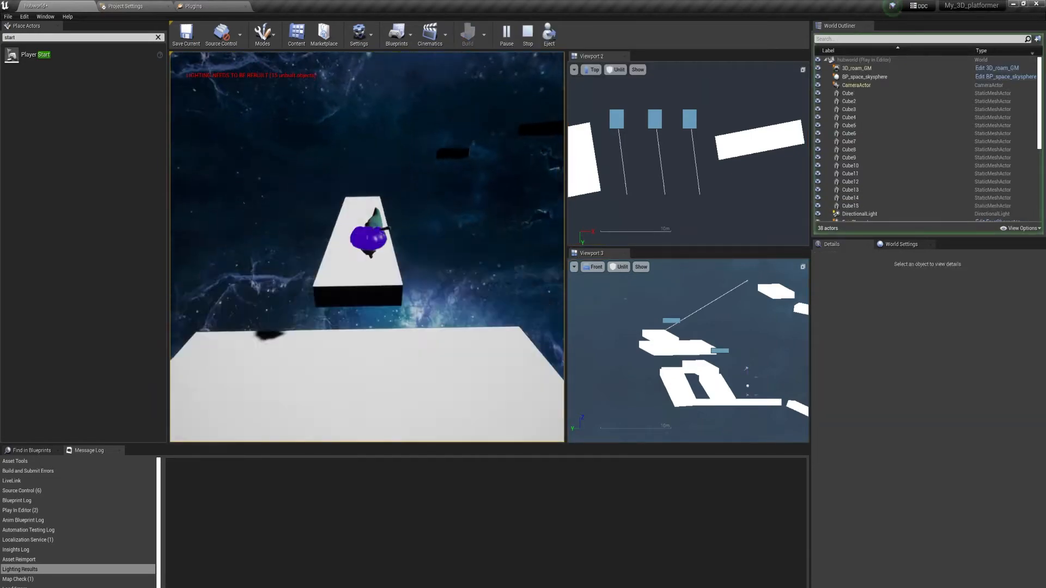
key(Escape)
Playtest the course again, jumping from platform to platform up to the base of the upright wall-jump blocks.
right_drag(367, 247, 403, 294)
click(506, 33)
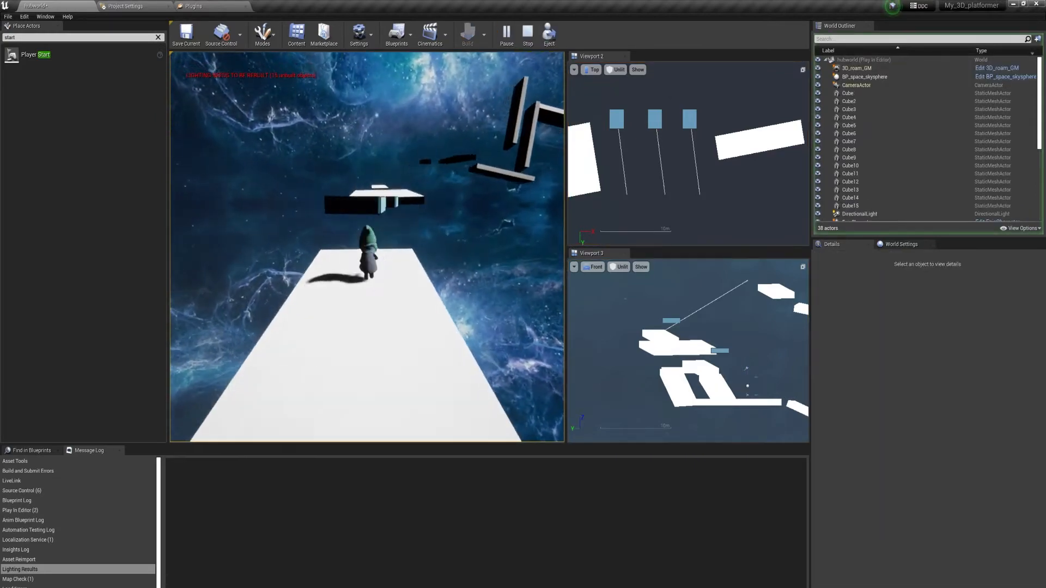
key(w)
key(space)
key(space)
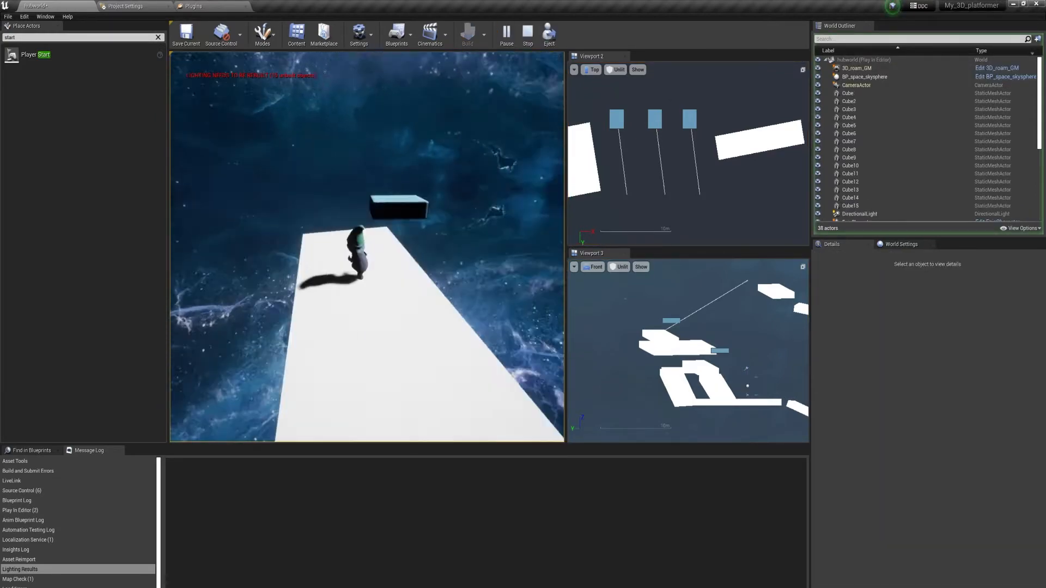
key(w)
key(space)
key(space)
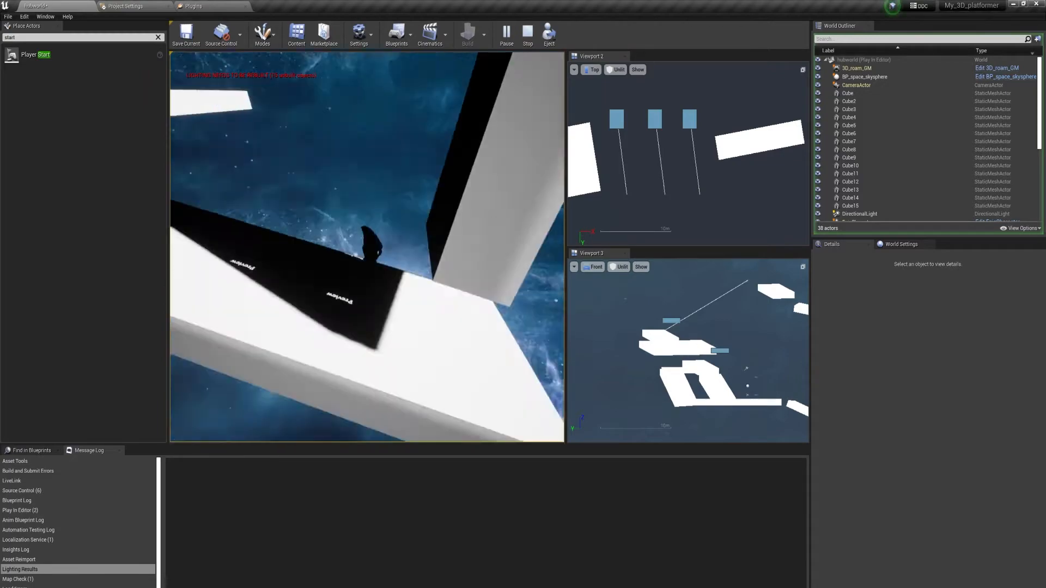
key(Escape)
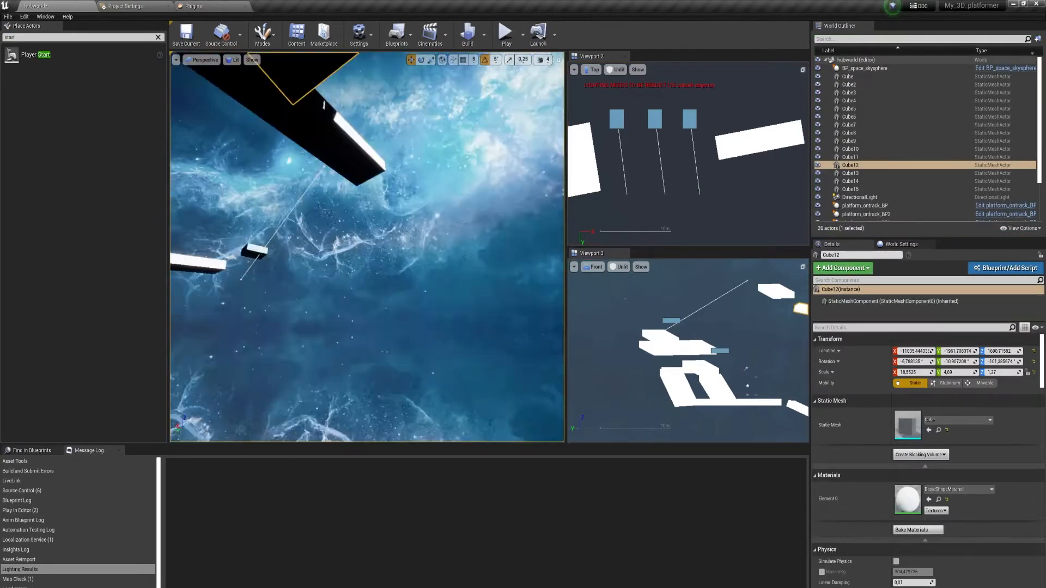
Adjust the rotation of the platform beneath the upright wall-jump blocks.
right_drag(367, 247, 310, 313)
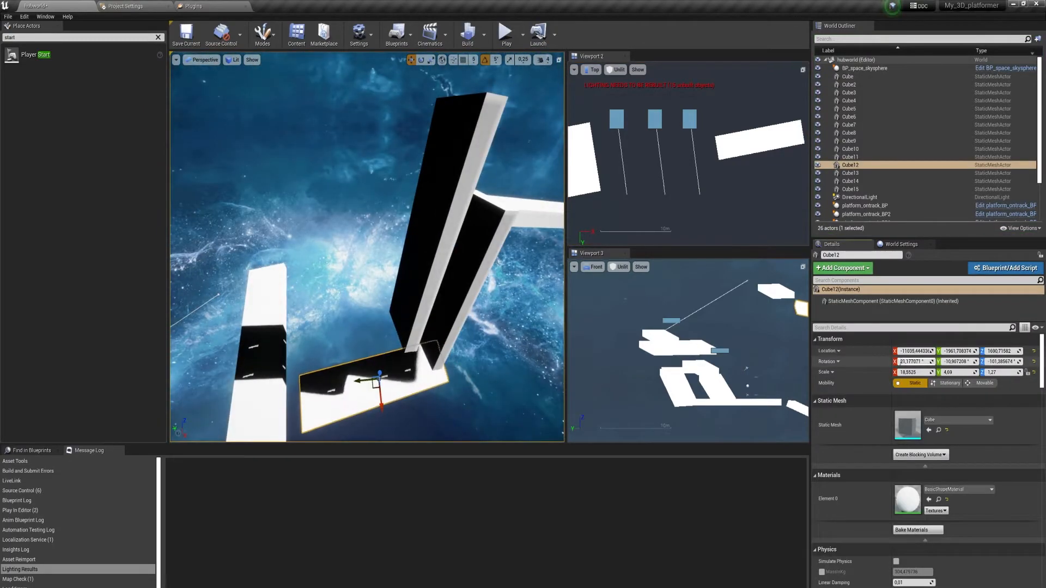
right_drag(376, 262, 305, 272)
key(d)
click(380, 300)
drag(949, 363, 946, 362)
right_drag(376, 261, 203, 260)
key(w)
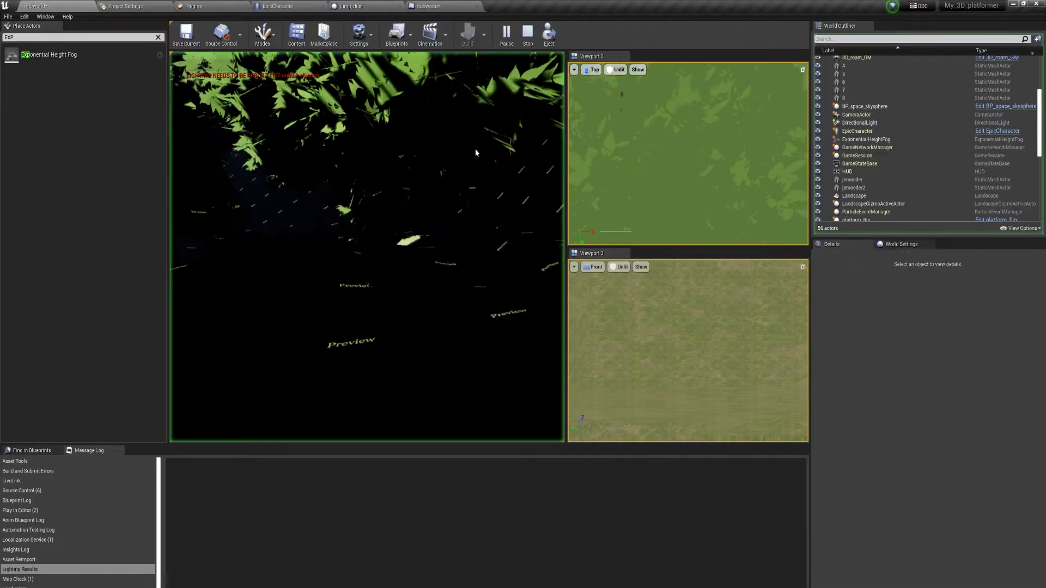
click(476, 153)
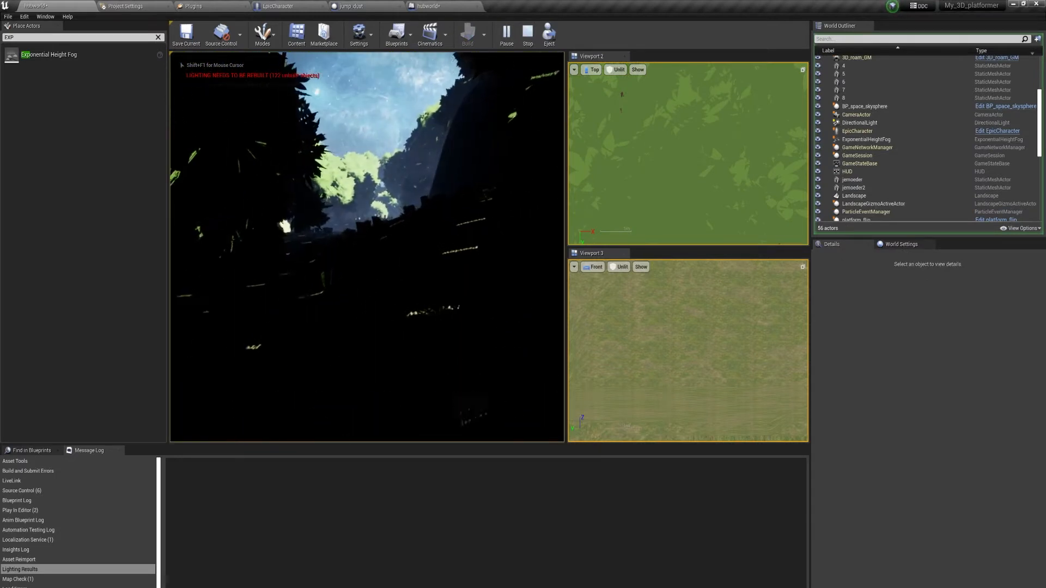
Playtest the forest level, running the character along the terrain toward the floating platforms.
key(w)
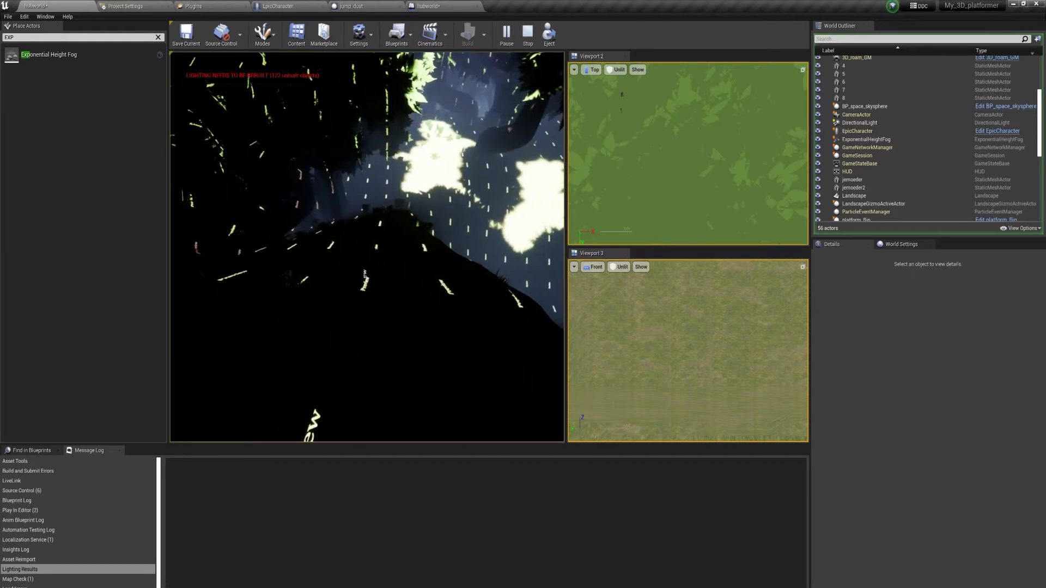
key(w)
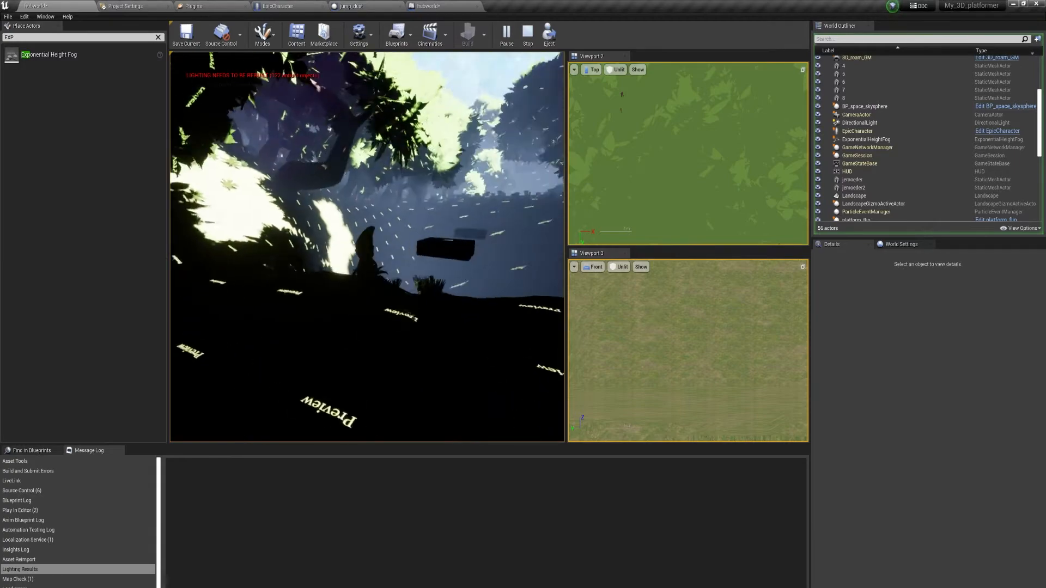